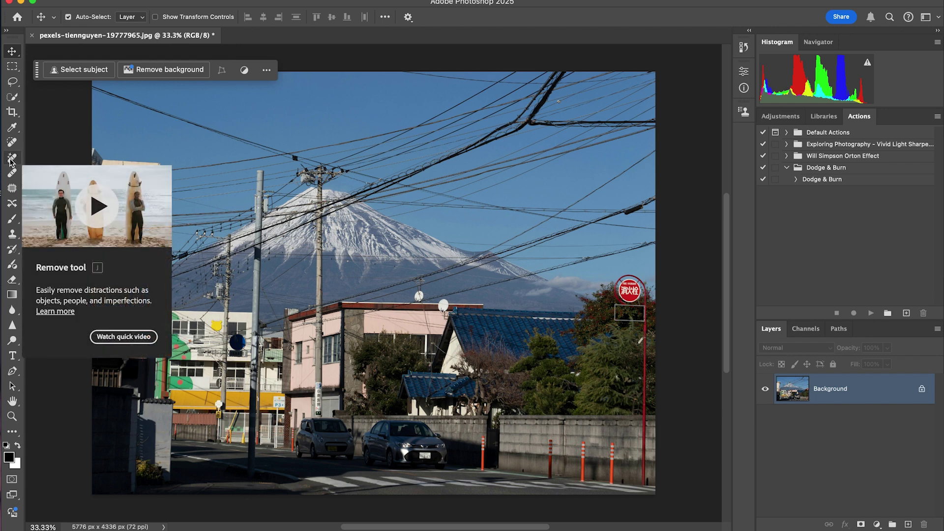
# Try one-click removal of the wires and cables directly on the Background layer with the Remove tool.
pyautogui.press('j')
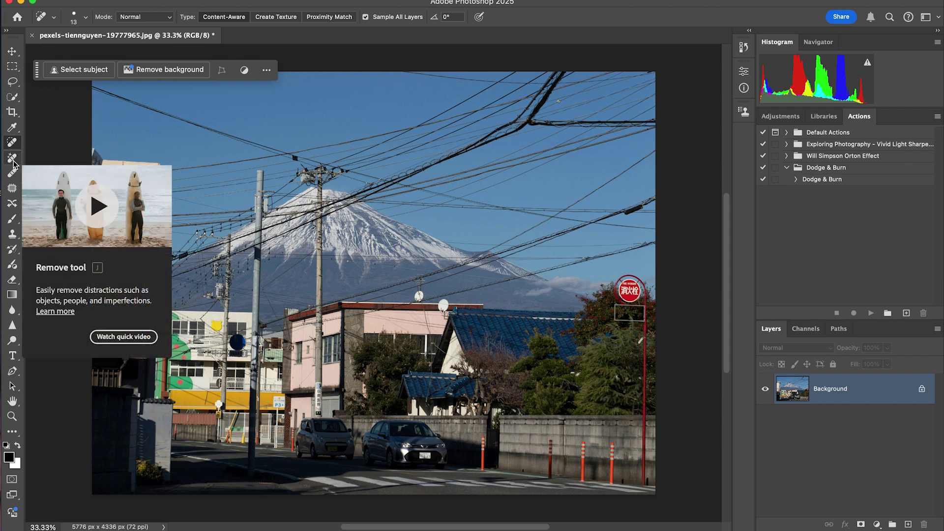
pyautogui.click(13, 158)
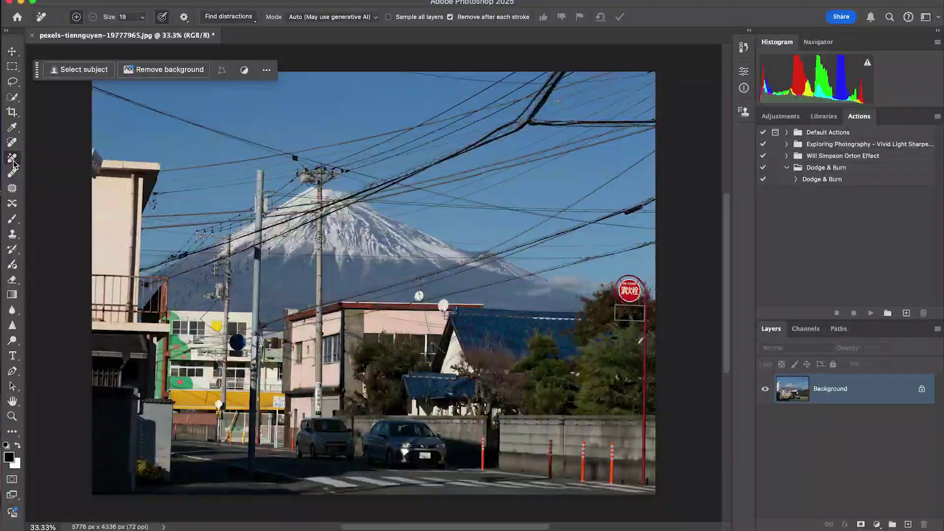
pyautogui.click(248, 22)
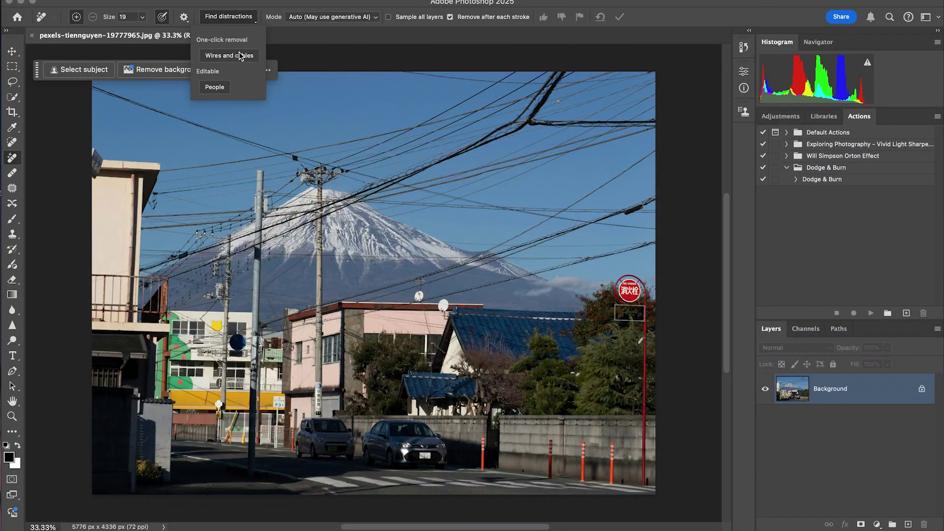
pyautogui.click(239, 54)
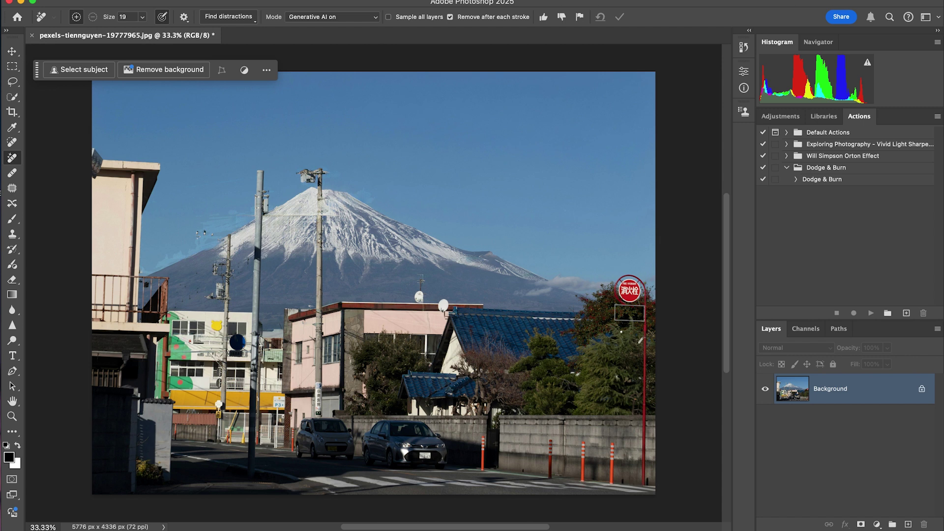
# Inspect the cleaned area around the utility poles and mountain, and undo the wire removal on the Background layer.
pyautogui.press('z')
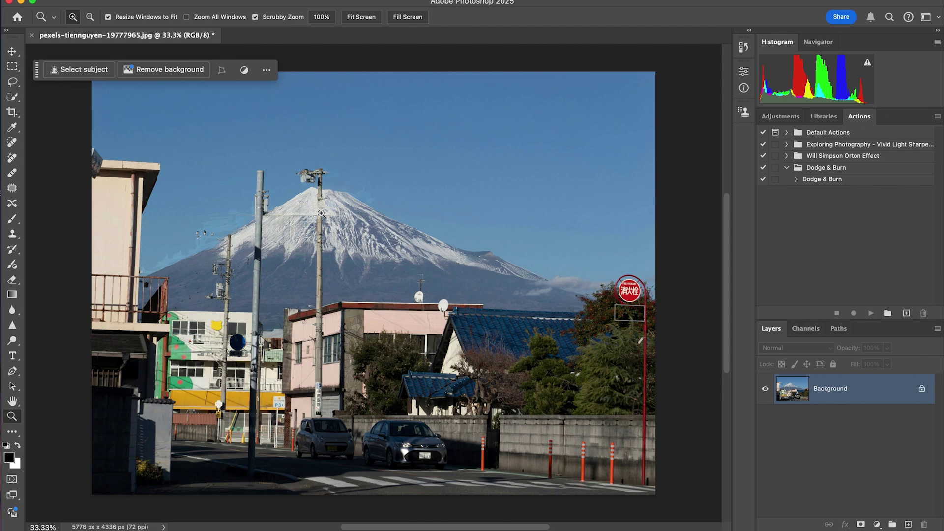
pyautogui.moveTo(280, 219); pyautogui.dragTo(355, 202)
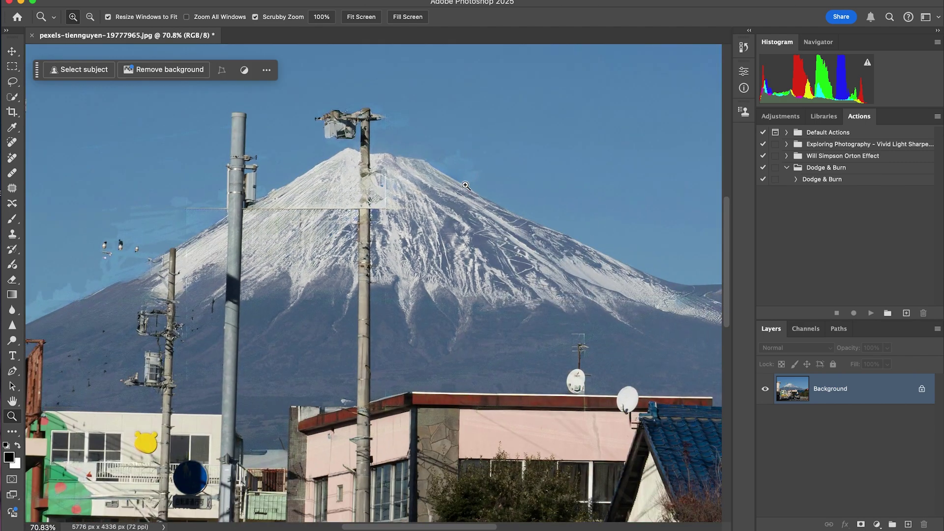
pyautogui.moveTo(164, 248); pyautogui.dragTo(242, 235)
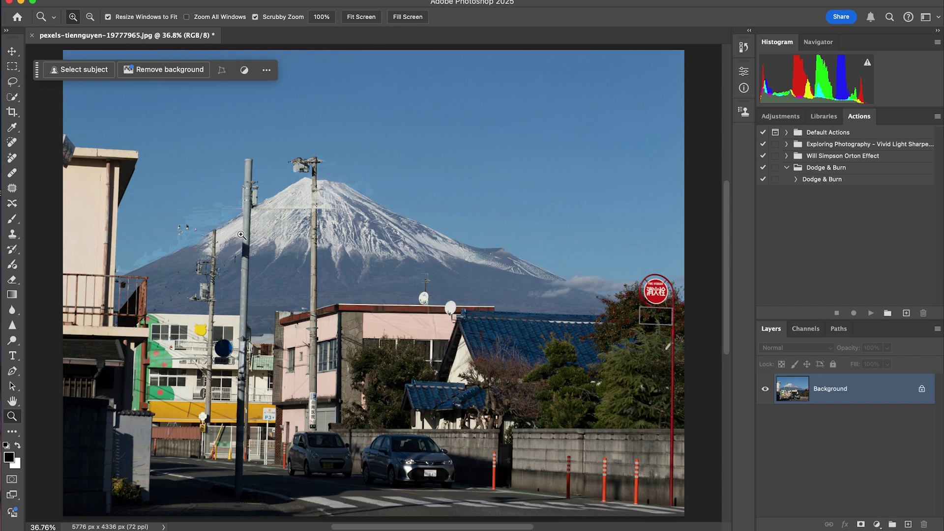
pyautogui.press('super+z')
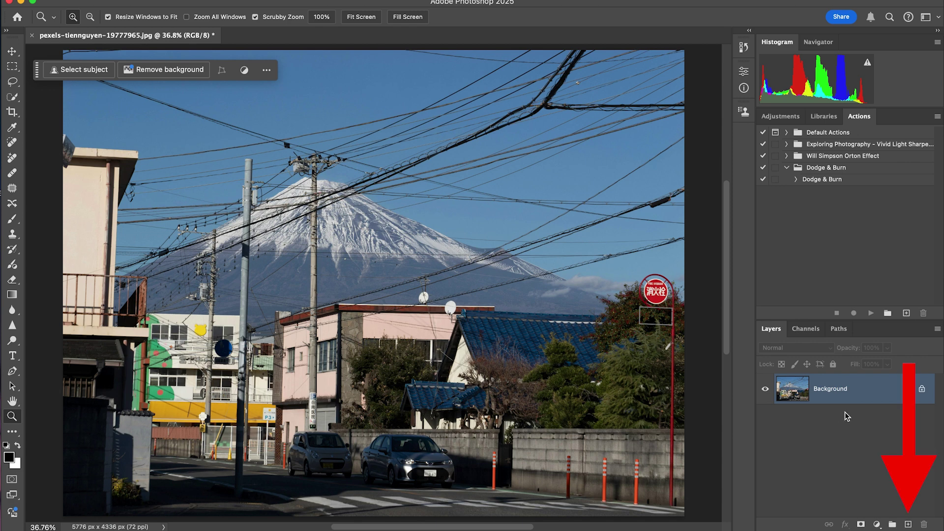
# Remove the wires and cables onto a new blank layer, using the Remove tool with Generative AI on and Sample all layers enabled.
pyautogui.click(908, 524)
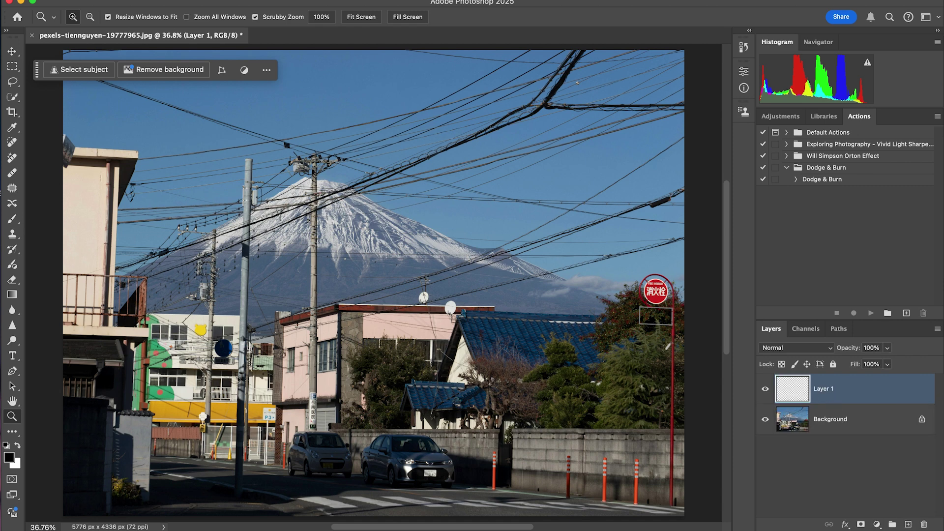
pyautogui.click(11, 157)
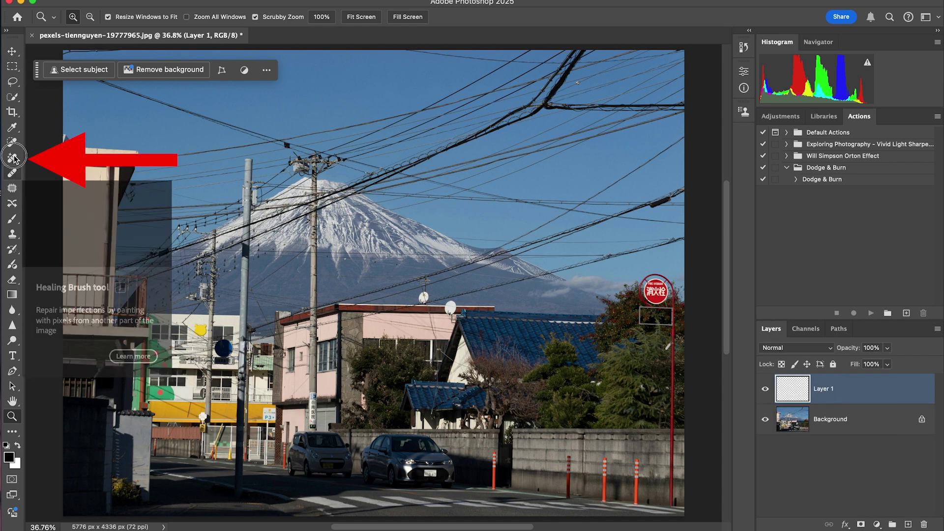
pyautogui.click(359, 18)
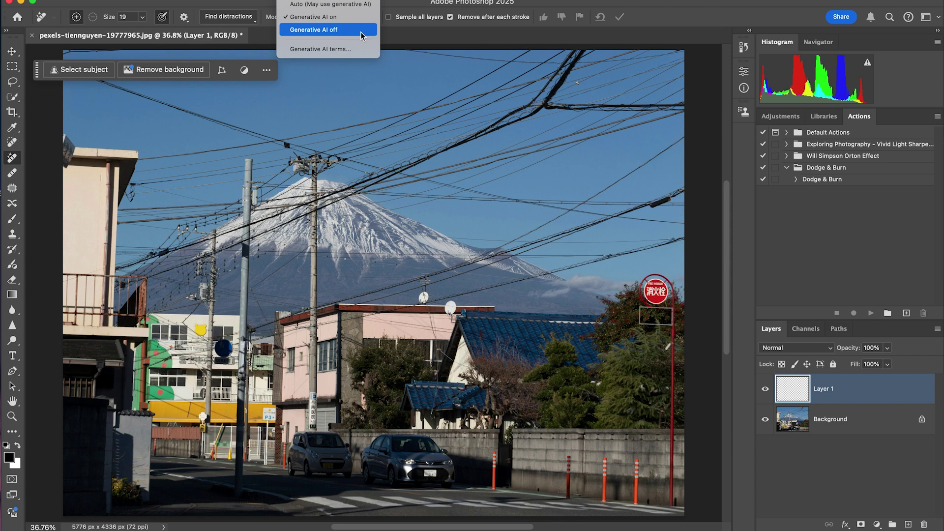
pyautogui.click(402, 31)
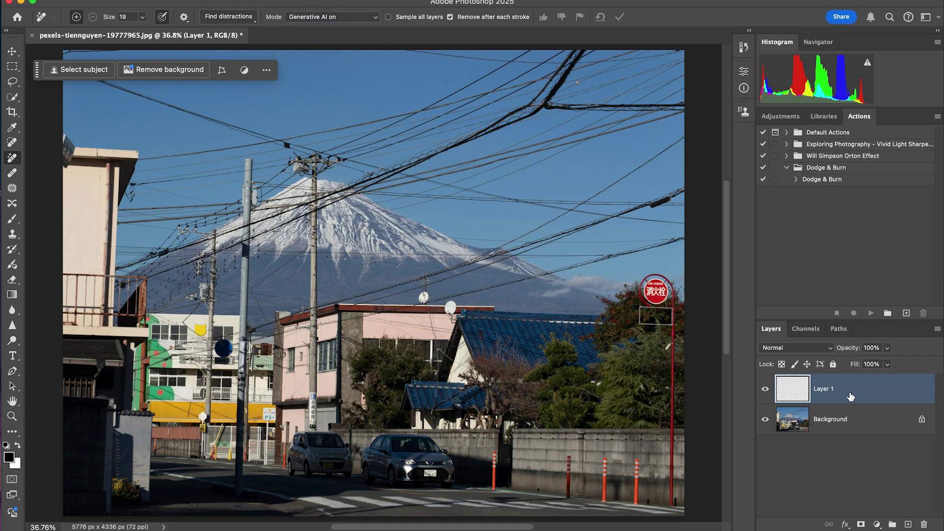
pyautogui.click(424, 19)
pyautogui.click(219, 19)
pyautogui.click(227, 54)
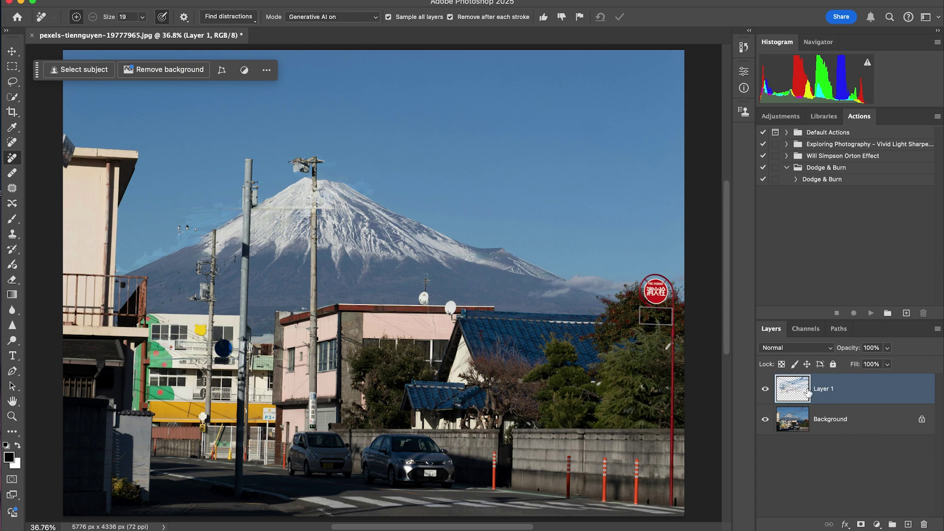
# Add a layer mask to Layer 1 and paint black over the central utility pole and its horizontal arm to restore them.
pyautogui.click(861, 524)
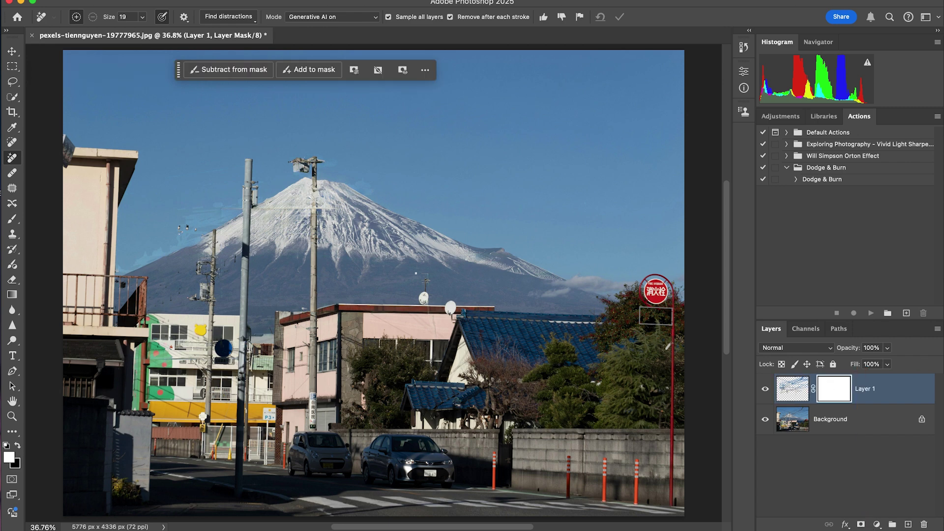
pyautogui.press('b')
pyautogui.press('x')
pyautogui.moveTo(314, 218); pyautogui.dragTo(315, 167)
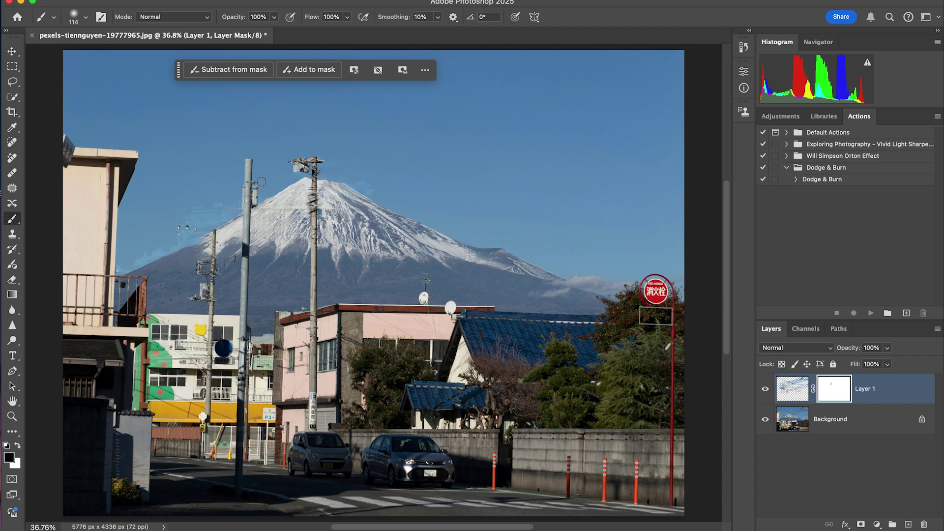
pyautogui.moveTo(260, 207); pyautogui.dragTo(335, 211)
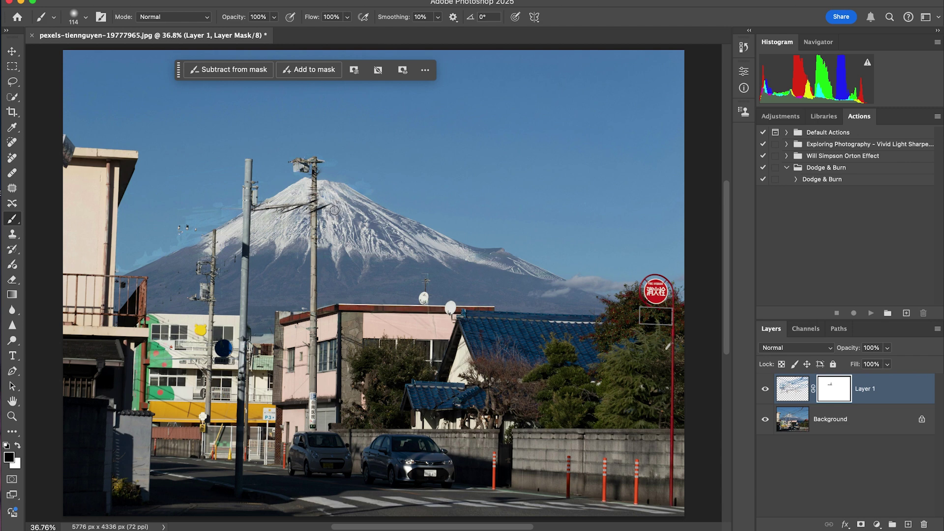
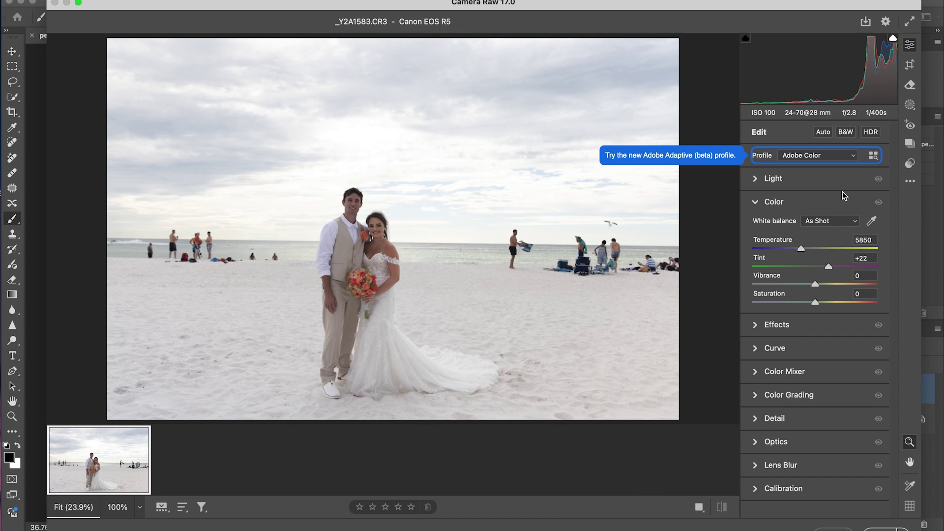
# Apply the Beach Engagement preset to the beach wedding photo and slightly lower its exposure.
pyautogui.click(910, 164)
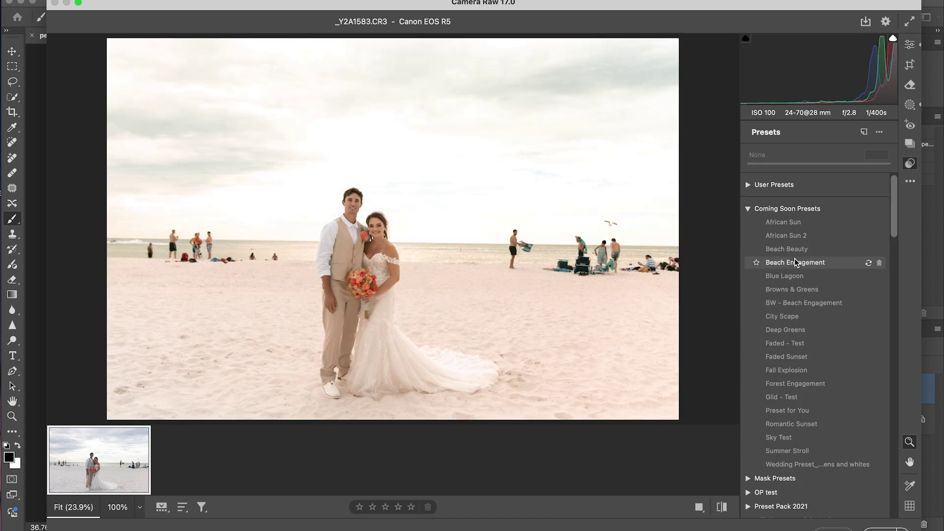
pyautogui.click(796, 263)
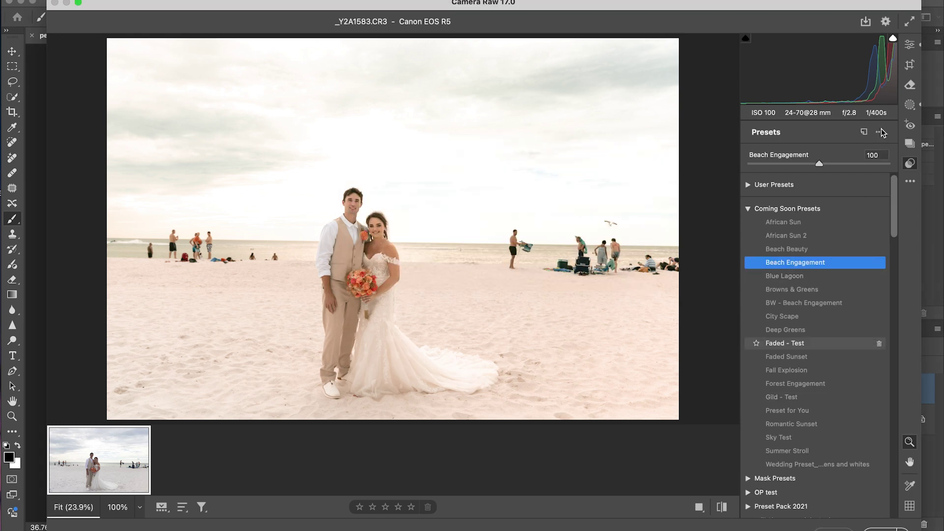
pyautogui.click(910, 49)
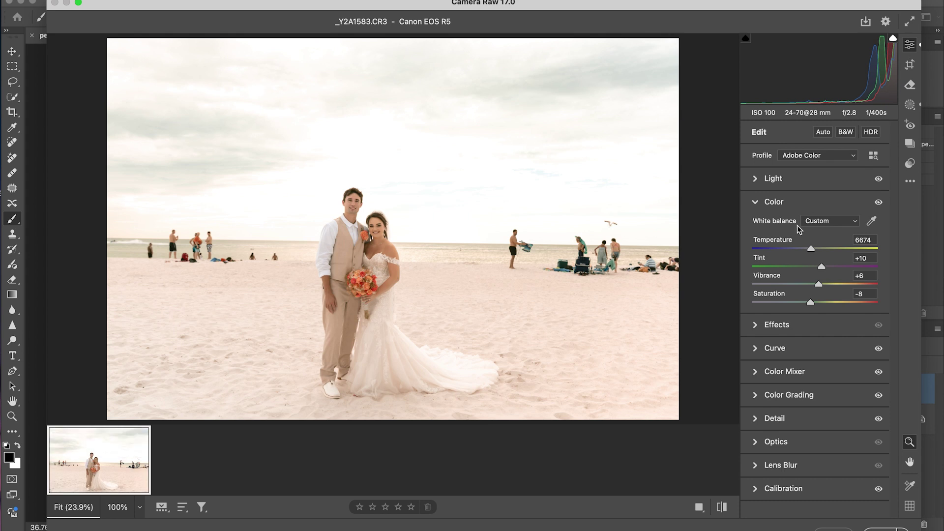
pyautogui.click(787, 323)
pyautogui.click(773, 178)
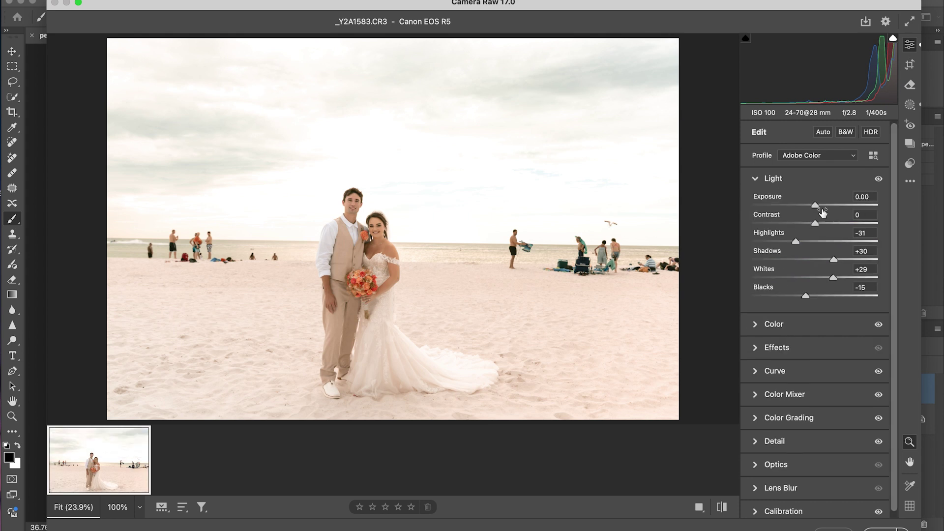
pyautogui.moveTo(815, 205); pyautogui.dragTo(808, 205)
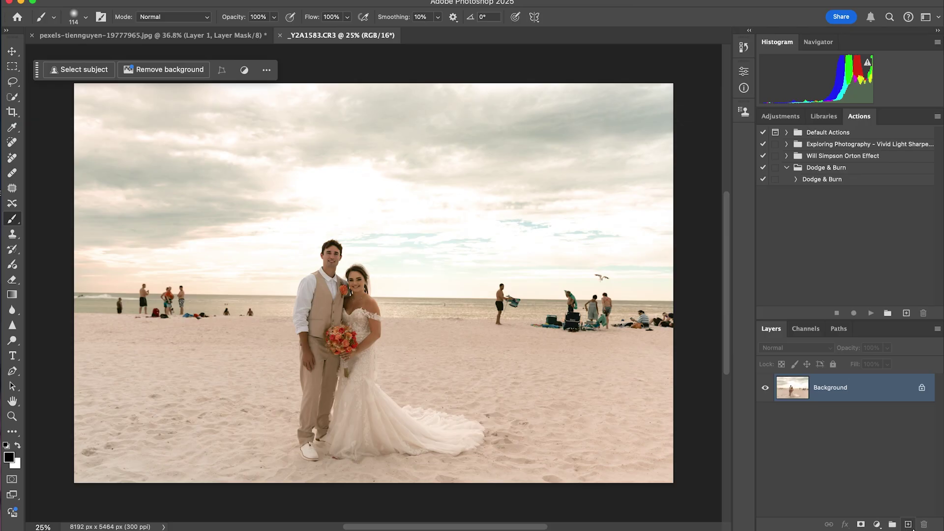
# Add a blank layer above the wedding photo and detect the background people as distractions with the Remove tool.
pyautogui.click(909, 524)
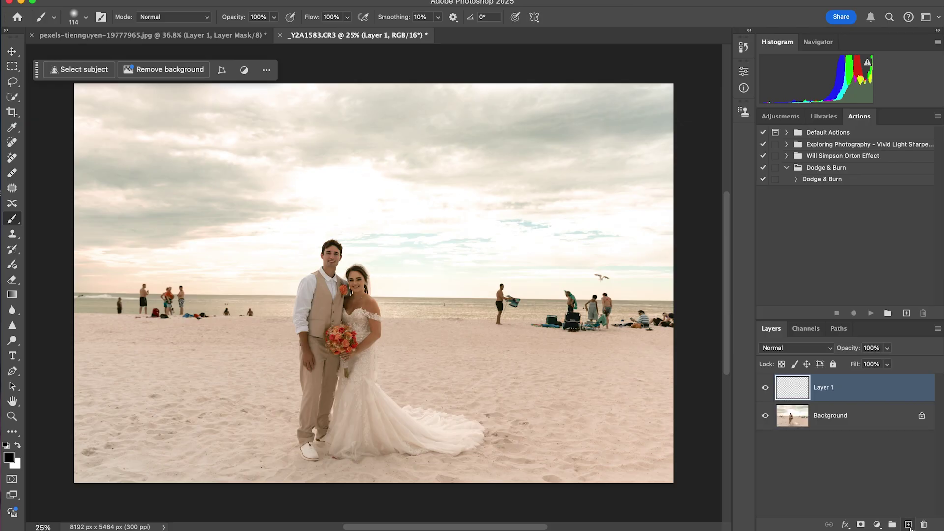
pyautogui.click(12, 159)
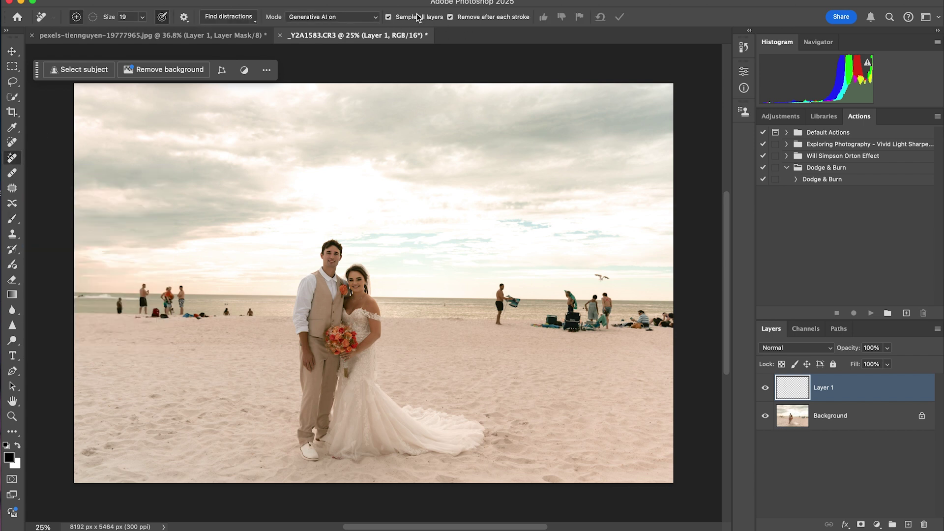
pyautogui.click(247, 19)
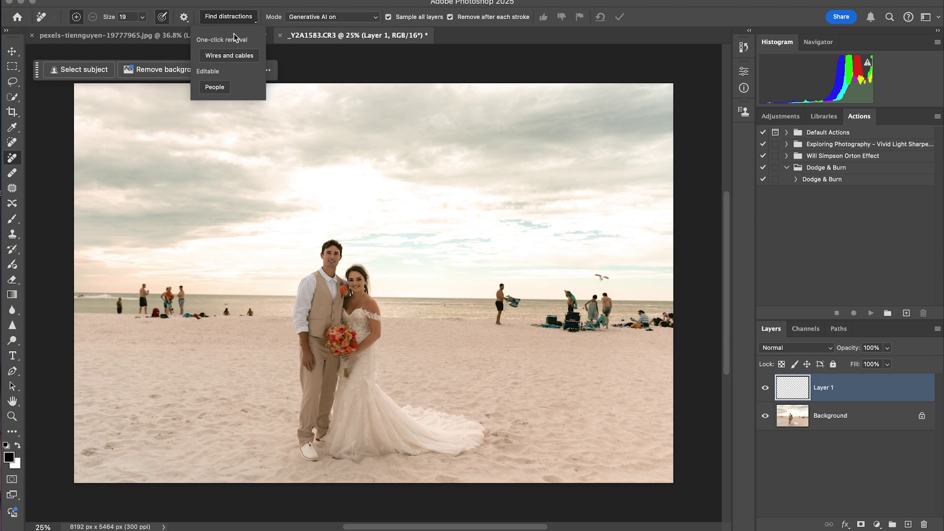
pyautogui.click(221, 88)
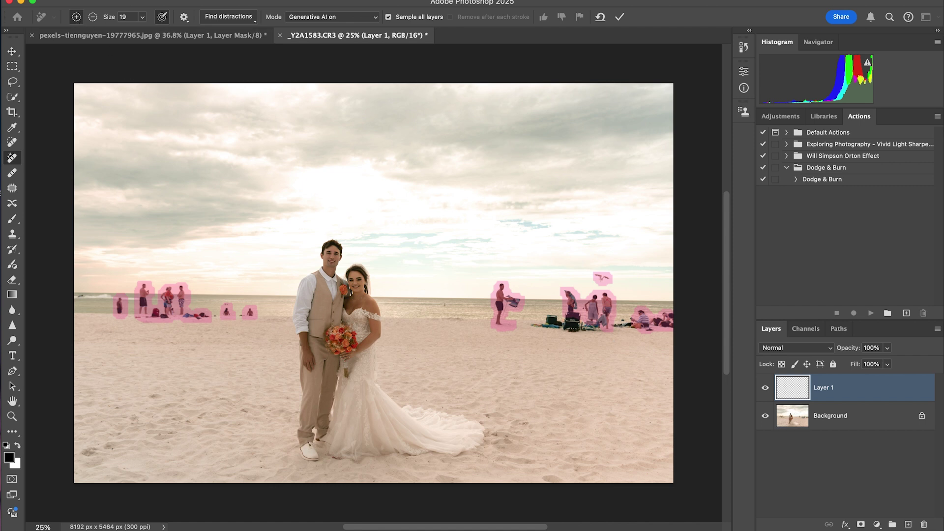
# Enlarge the Remove brush to 250 and add the beach gear right of the couple and the far-left shoreline waves to the marked area.
pyautogui.press(']')
pyautogui.press(']')
pyautogui.press(']')
pyautogui.press(']')
pyautogui.press(']')
pyautogui.press(']')
pyautogui.press(']')
pyautogui.press(']')
pyautogui.moveTo(536, 328); pyautogui.dragTo(664, 320)
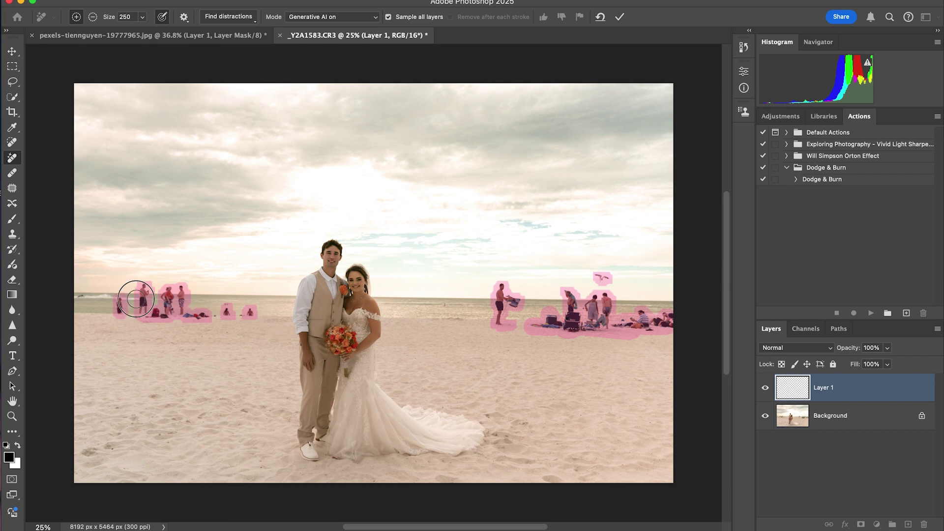
pyautogui.moveTo(106, 297); pyautogui.dragTo(74, 296)
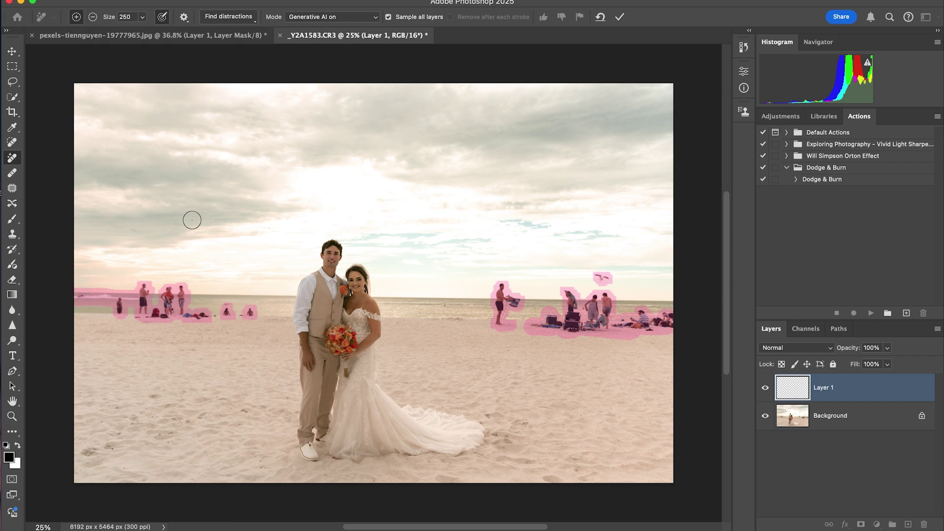
# Subtract the seated beachgoer nearest the groom from the marked area and paint both seated figures back into it.
pyautogui.press('alt')
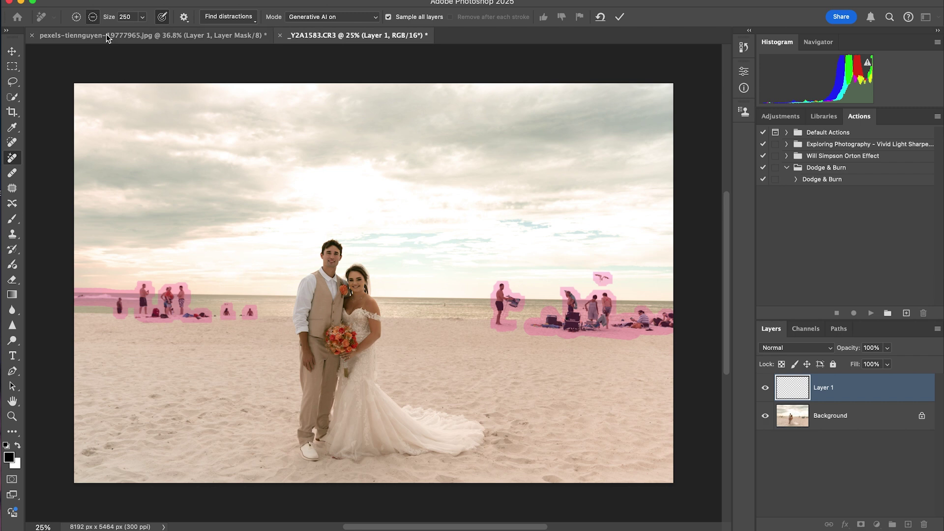
pyautogui.click(93, 17)
pyautogui.moveTo(246, 301); pyautogui.dragTo(252, 309)
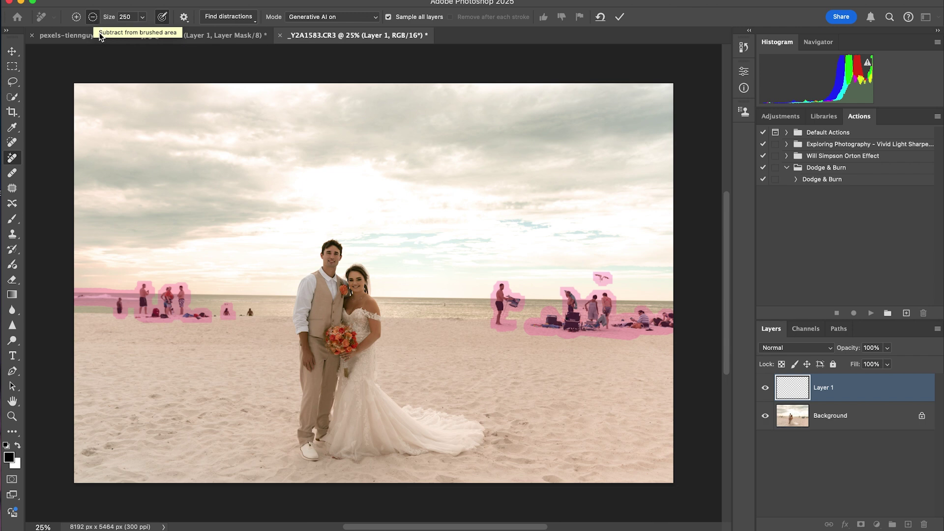
pyautogui.press('alt')
pyautogui.moveTo(242, 301)
pyautogui.mouseDown()
pyautogui.moveTo(249, 312)
pyautogui.moveTo(238, 312)
pyautogui.mouseUp()
pyautogui.press('alt')
pyautogui.press('alt')
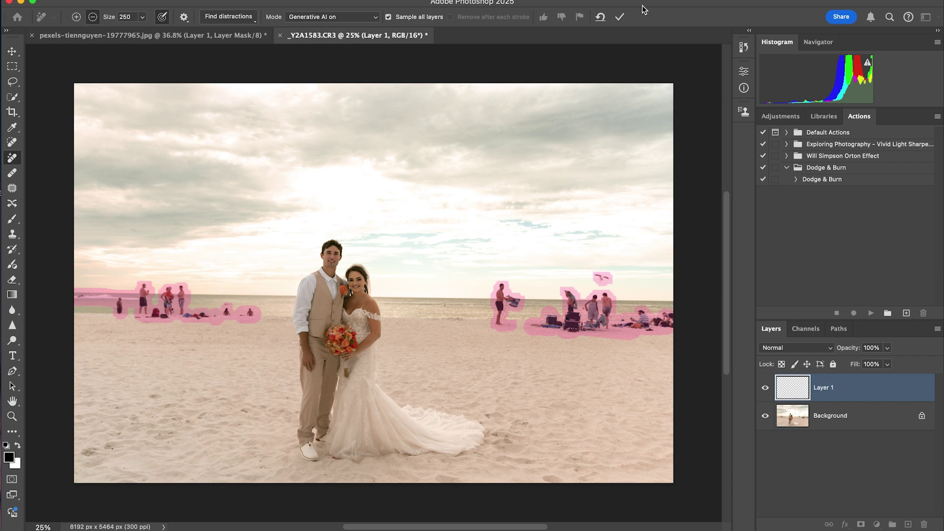
# Try removing the marked people with Generative AI off, and undo the removal.
pyautogui.click(237, 19)
pyautogui.click(246, 18)
pyautogui.click(340, 19)
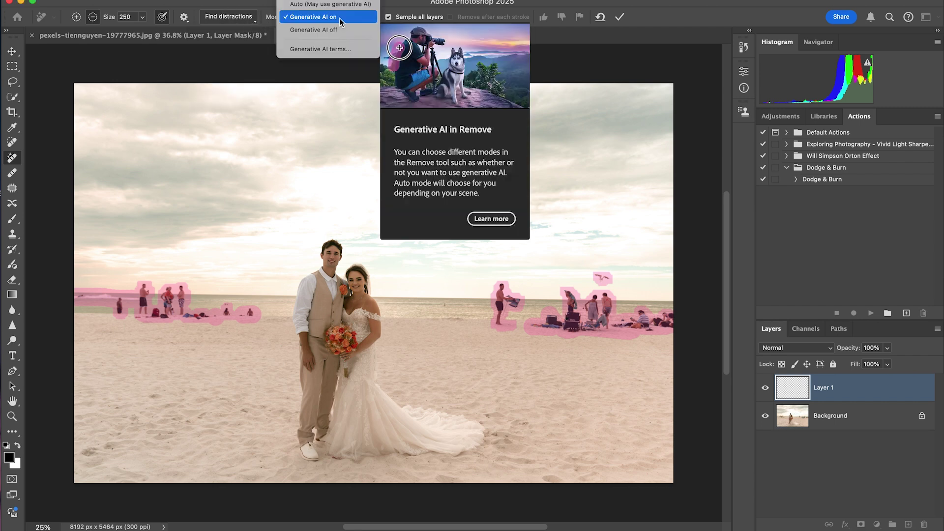
pyautogui.click(336, 32)
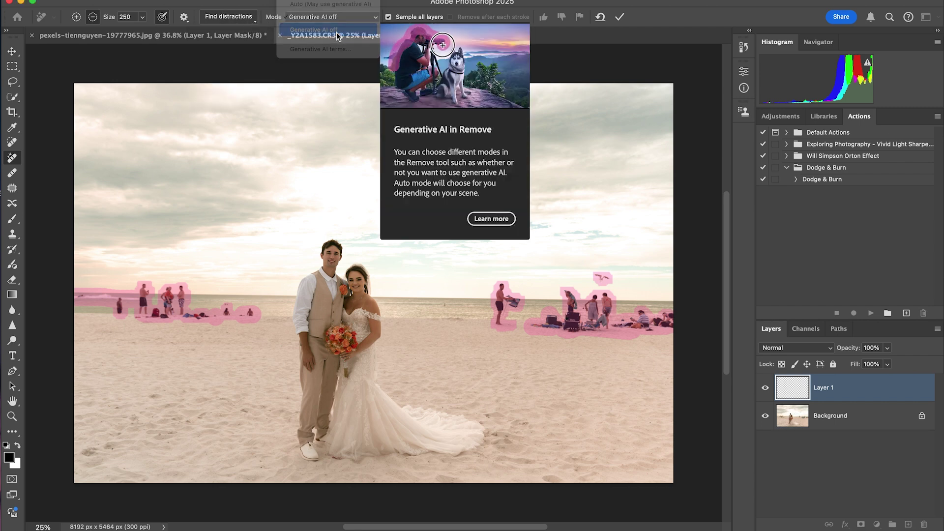
pyautogui.click(620, 16)
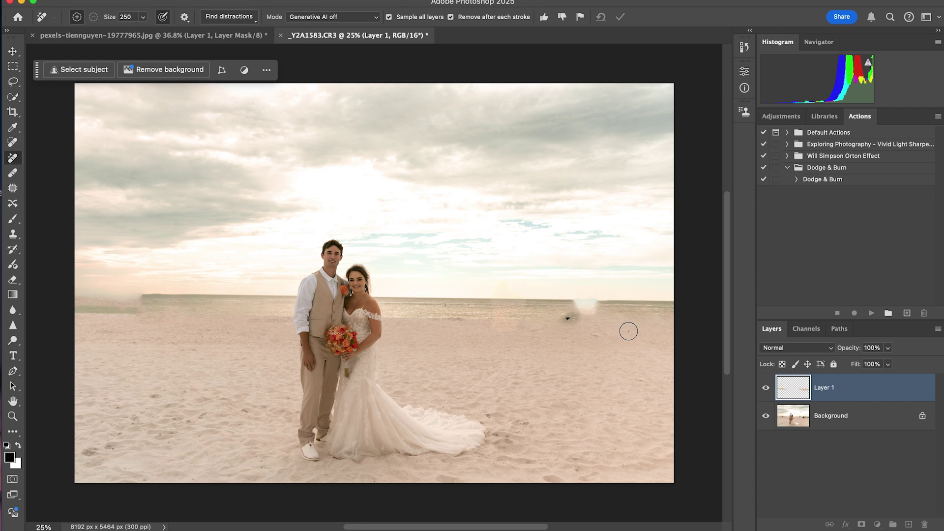
pyautogui.press('super+z')
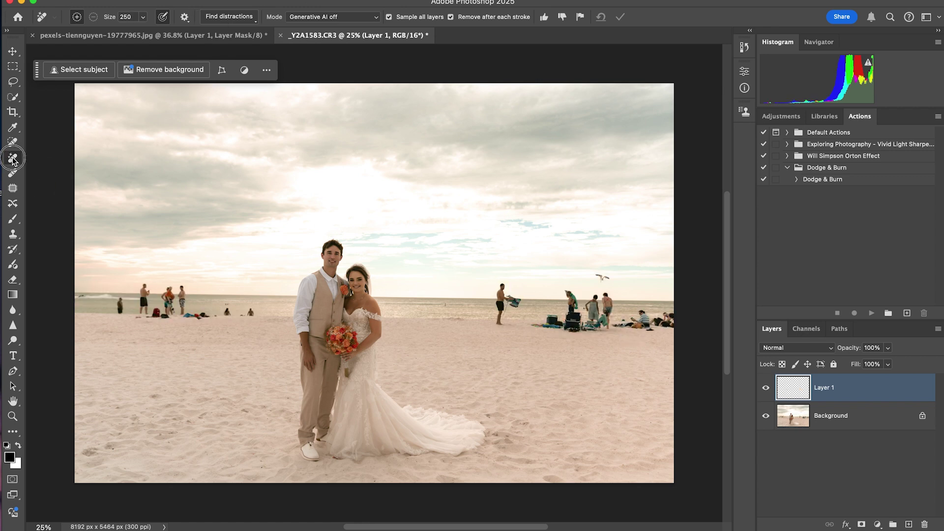
# Detect the background people as distractions again and paint the far-left shoreline and the beach gear right of the couple into the marked area.
pyautogui.click(239, 16)
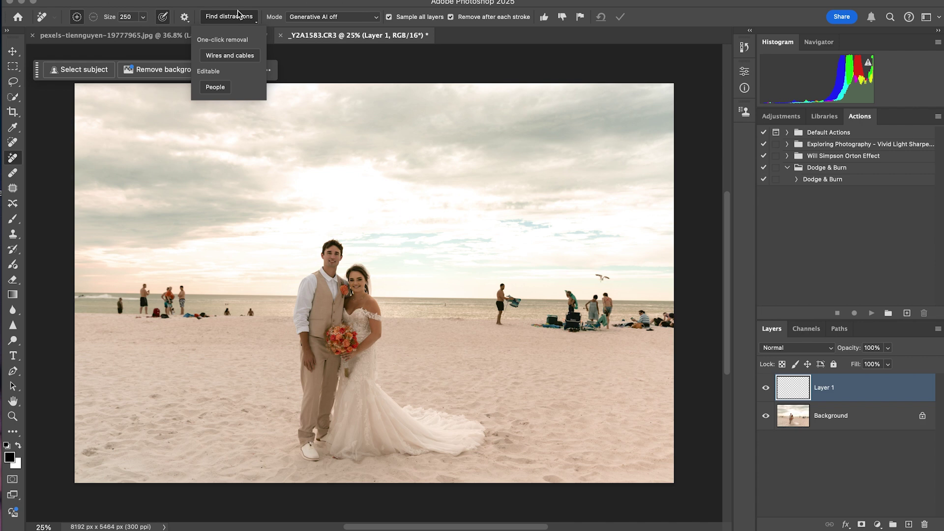
pyautogui.click(216, 86)
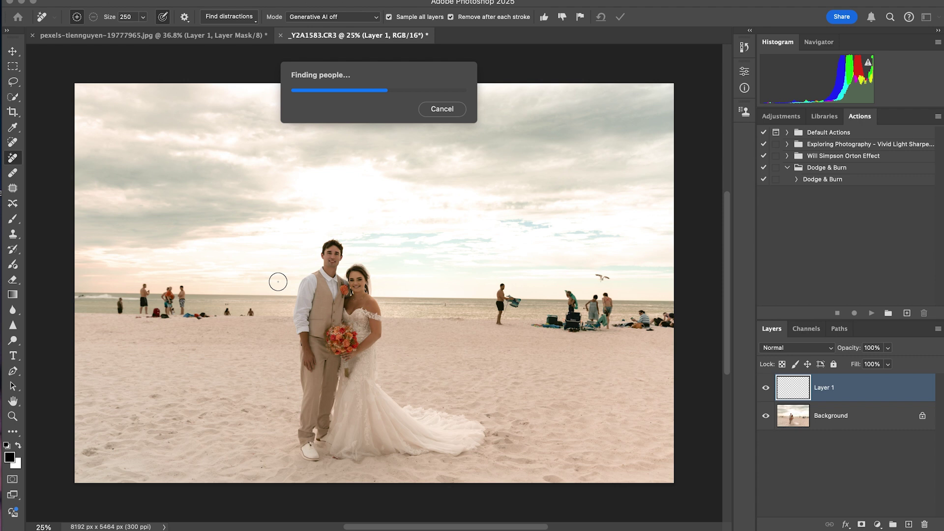
pyautogui.moveTo(237, 314); pyautogui.dragTo(74, 295)
pyautogui.moveTo(525, 323)
pyautogui.mouseDown()
pyautogui.moveTo(646, 323)
pyautogui.moveTo(618, 320)
pyautogui.mouseUp()
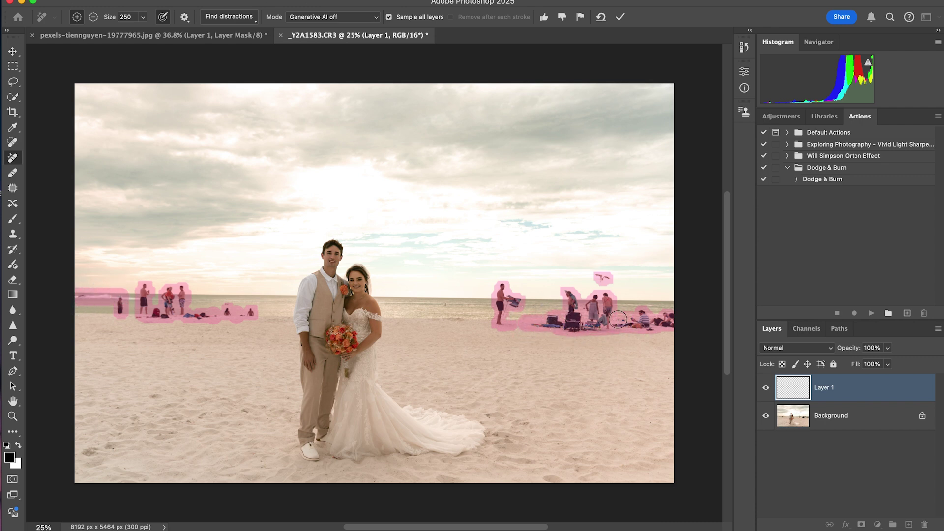
# Set the Remove tool's mode to Generative AI on and remove all the marked areas.
pyautogui.click(339, 19)
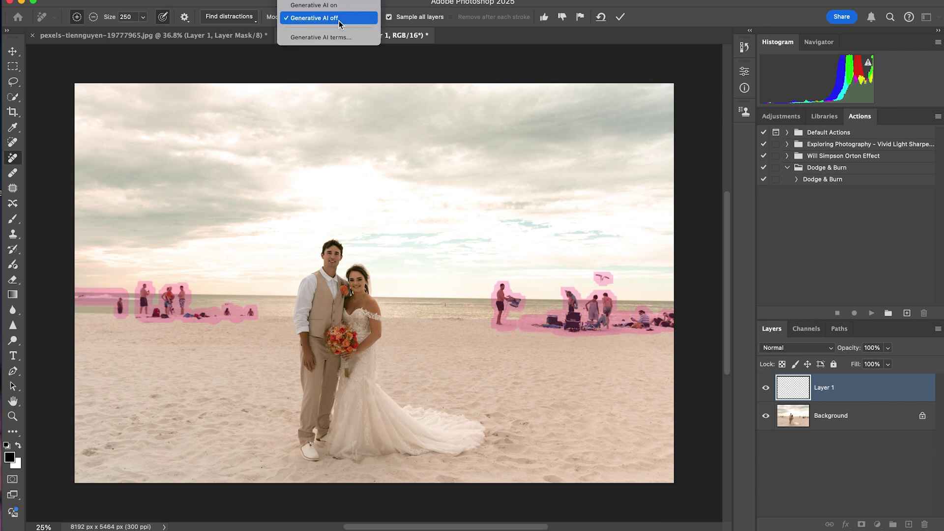
pyautogui.click(339, 5)
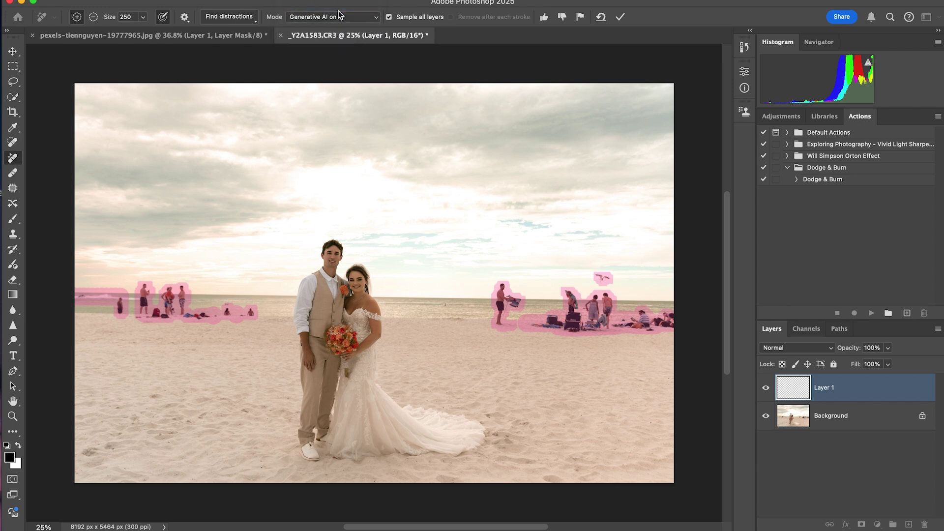
pyautogui.click(621, 21)
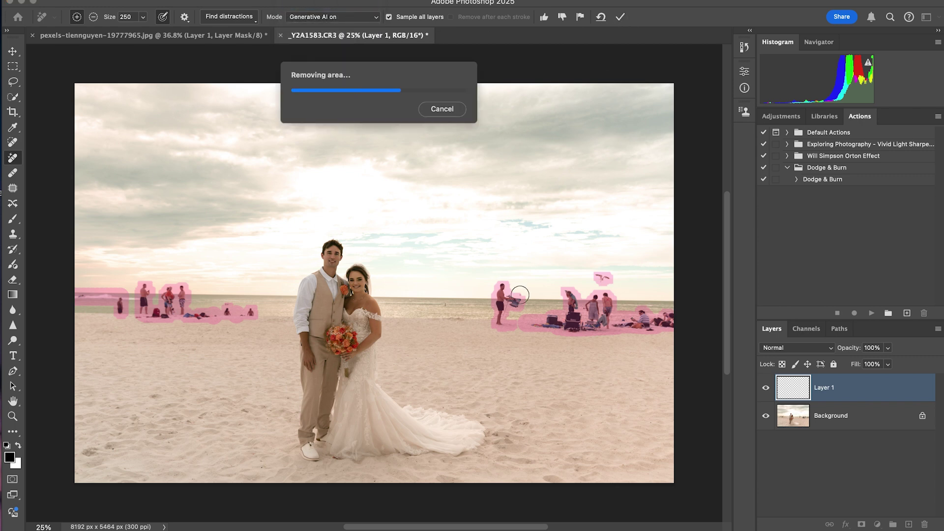